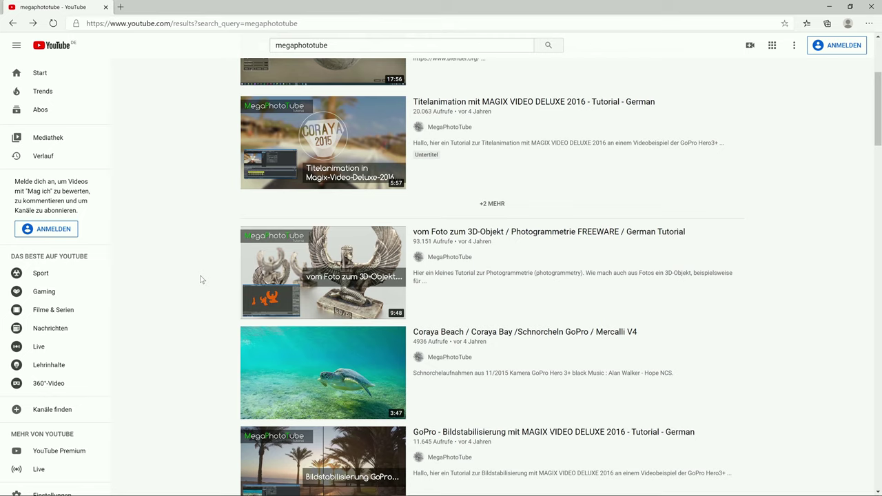
Scroll the megaphototube results down to the 'vom Foto zum 3D-Objekt' photogrammetry video
{"action": "scroll", "coordinate": [199, 279], "scroll_direction": "down", "scroll_amount": 1}
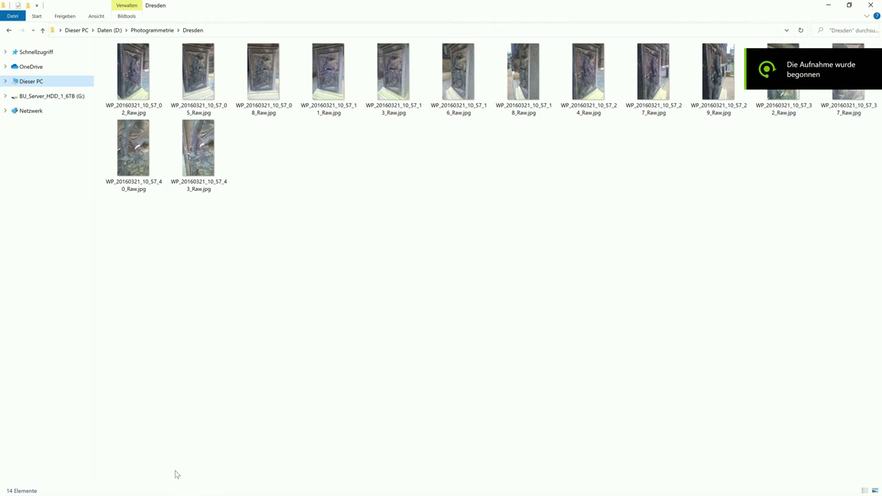
Bring up the Windows Start menu to head toward the AliceVision Meshroom page
{"action": "key", "text": "super"}
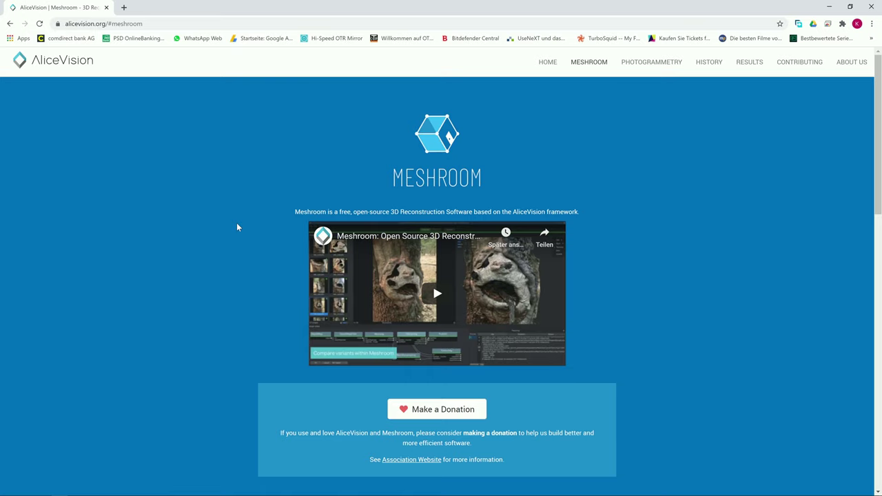
Minimize Chrome and bring the empty Meshroom 2020.1.1 project window to the front
{"action": "key", "text": "super+alt+r"}
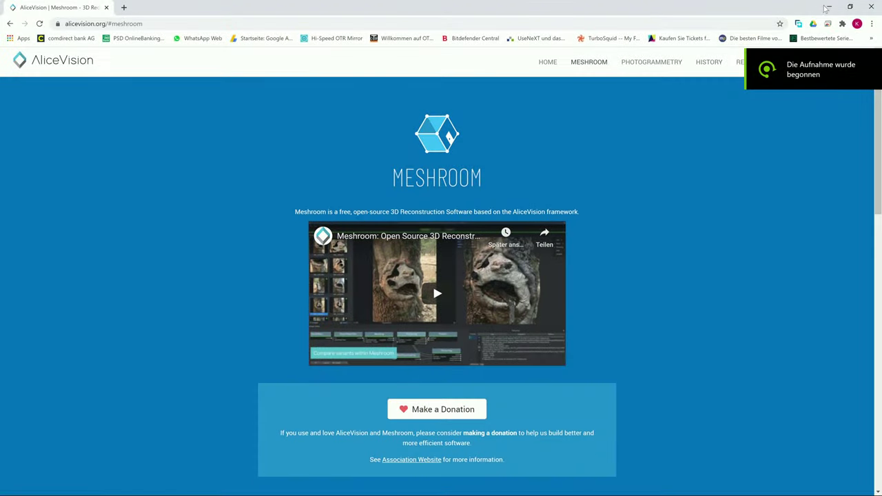
{"action": "left_click", "coordinate": [828, 7]}
{"action": "key", "text": "super"}
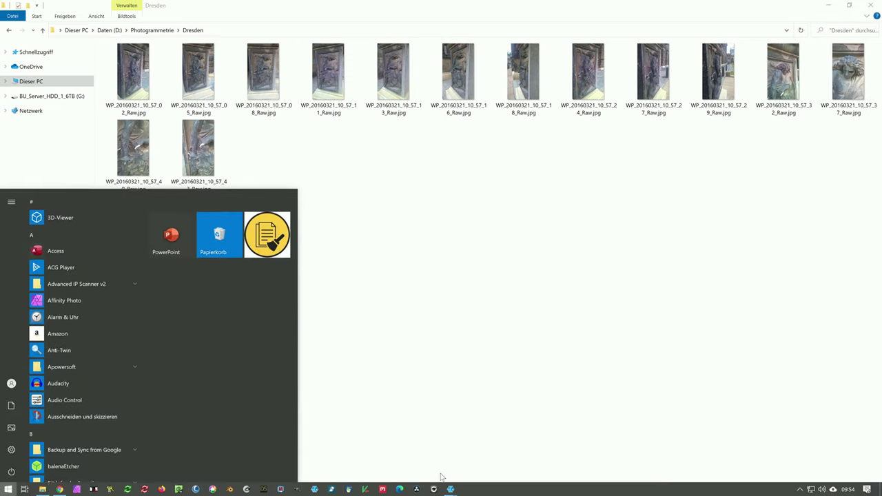
{"action": "mouse_move", "coordinate": [451, 489]}
{"action": "left_click", "coordinate": [493, 464]}
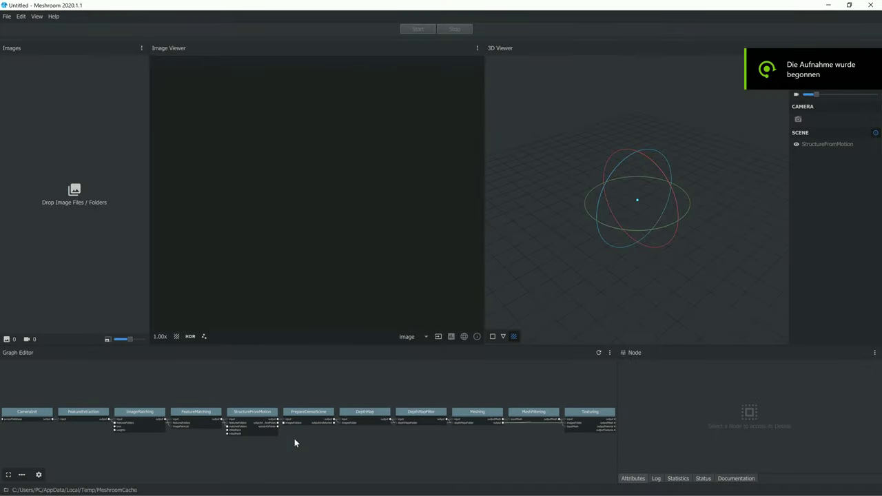
Switch to the File Explorer window showing D:\Photogrammetrie\Dresden
{"action": "key", "text": "alt+Tab"}
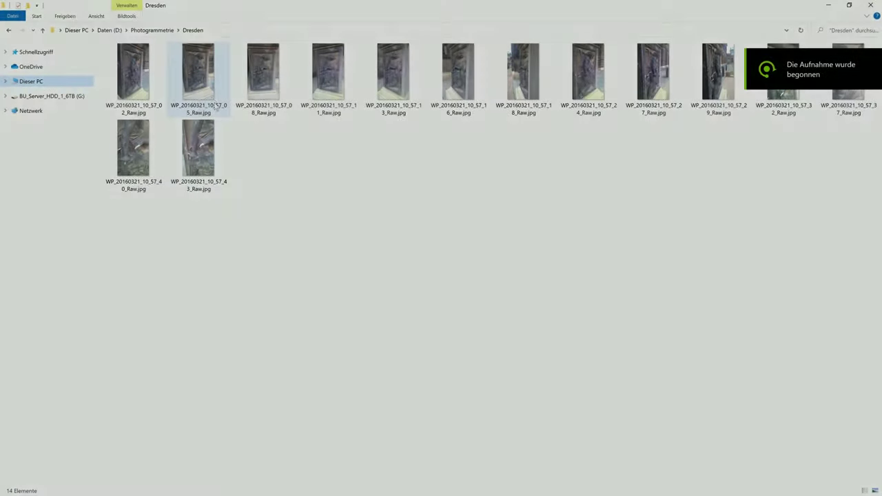
Preview the second relief photo, then select all 14 Dresden photos and restore the Explorer window
{"action": "double_click", "coordinate": [210, 95]}
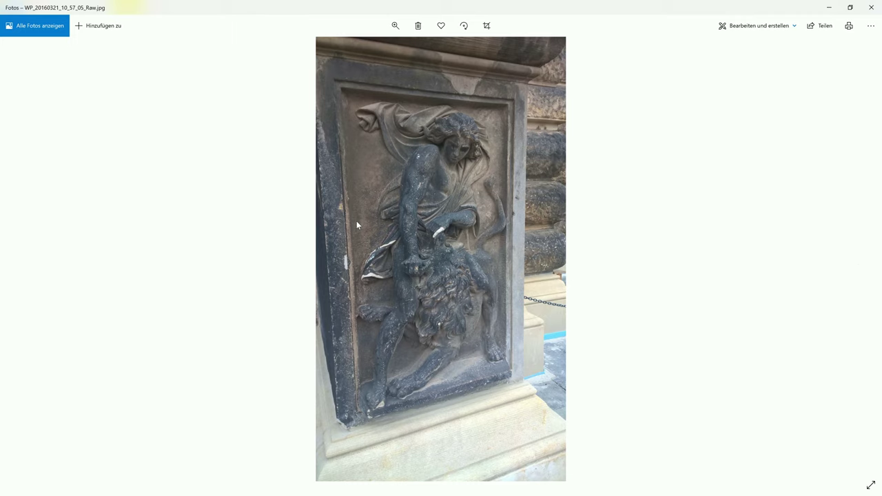
{"action": "left_click", "coordinate": [870, 7]}
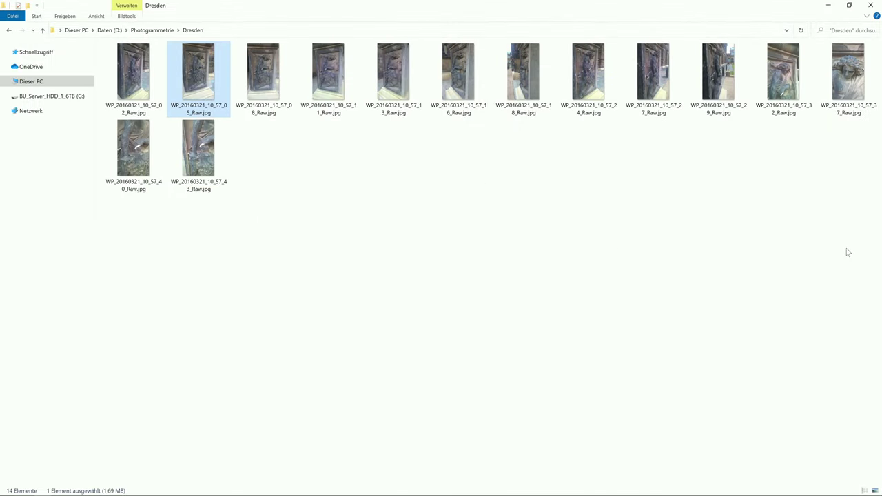
{"action": "left_click_drag", "start_coordinate": [847, 250], "coordinate": [105, 43]}
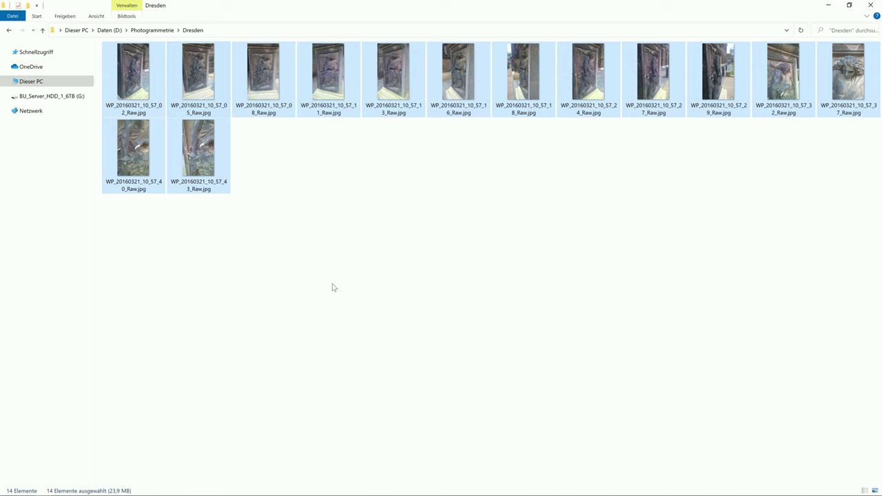
{"action": "left_click", "coordinate": [332, 287]}
Drag all 14 Dresden relief photos into Meshroom's Images panel
{"action": "left_click_drag", "start_coordinate": [309, 4], "coordinate": [517, 97]}
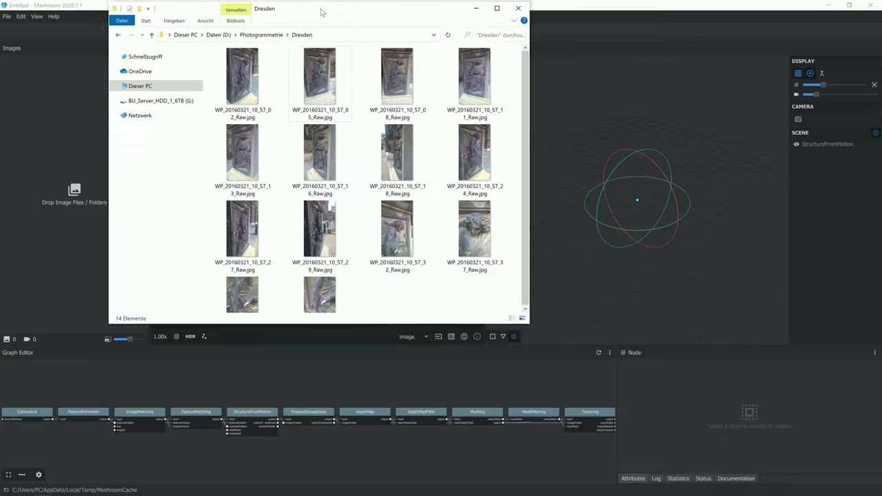
{"action": "key", "text": "ctrl+a"}
{"action": "left_click_drag", "start_coordinate": [543, 273], "coordinate": [102, 148]}
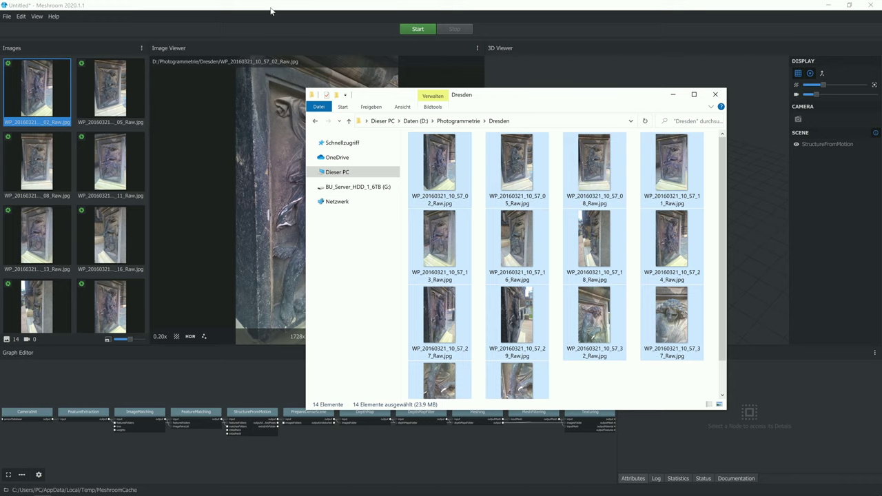
{"action": "left_click", "coordinate": [271, 9]}
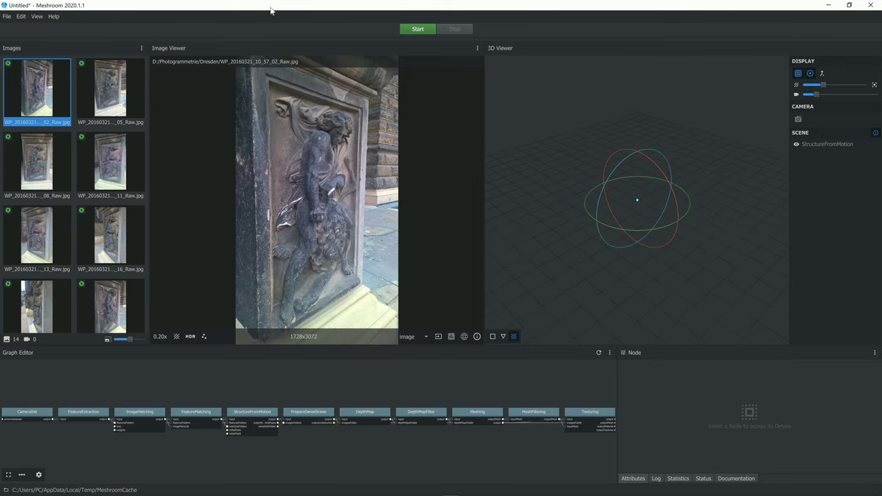
Save the project as Test.mg on the Desktop when prompted at Start
{"action": "left_click", "coordinate": [414, 31]}
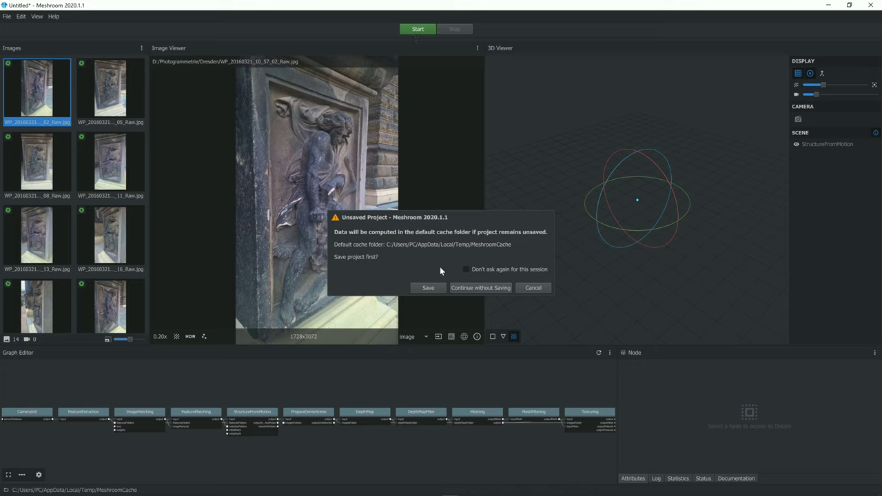
{"action": "left_click", "coordinate": [428, 288]}
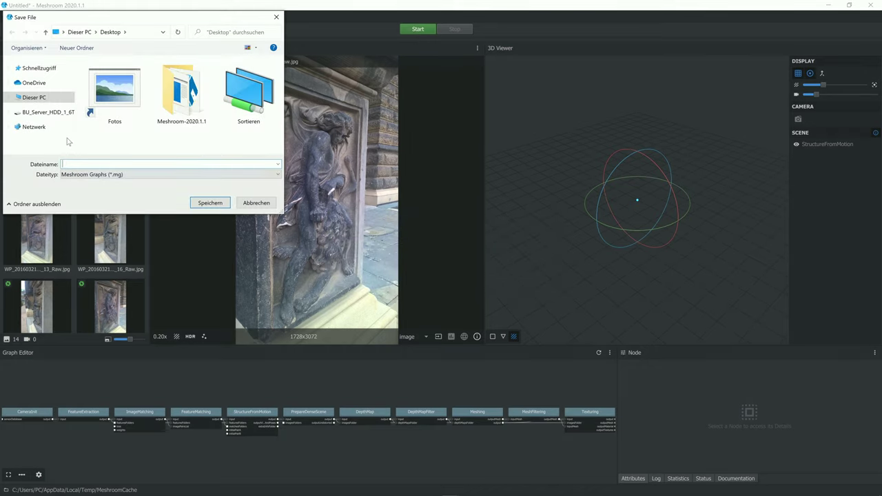
{"action": "type", "text": "Test"}
{"action": "left_click", "coordinate": [214, 202]}
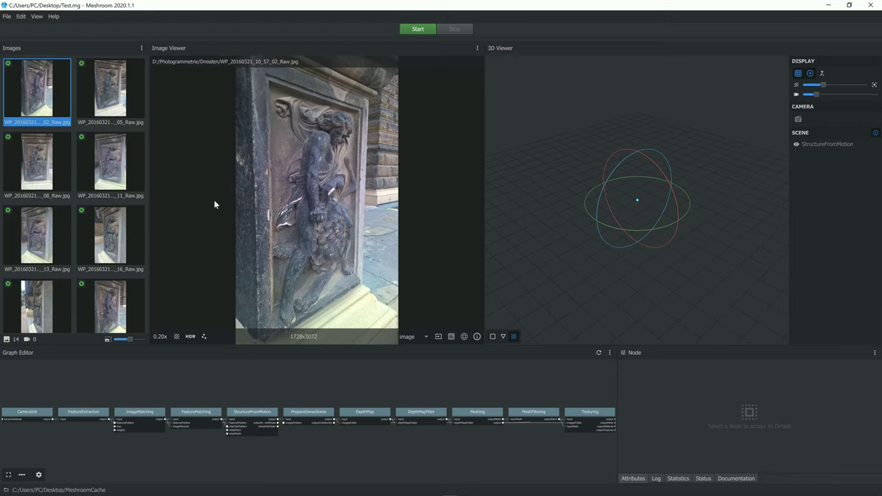
Run the pipeline and inspect the 11,795-point StructureFromMotion cloud with 14 cameras
{"action": "left_click", "coordinate": [410, 30]}
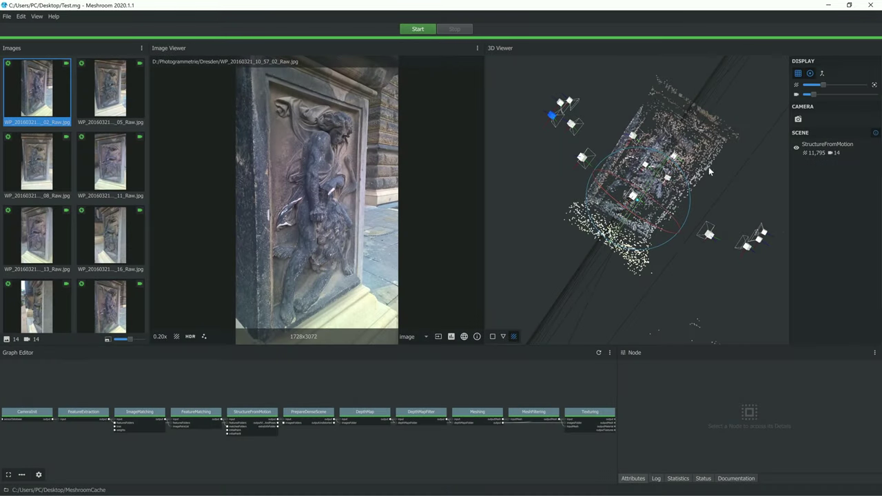
{"action": "scroll", "coordinate": [674, 170], "scroll_direction": "up", "scroll_amount": 1}
{"action": "scroll", "coordinate": [674, 170], "scroll_direction": "up", "scroll_amount": 2}
{"action": "scroll", "coordinate": [689, 186], "scroll_direction": "down", "scroll_amount": 3}
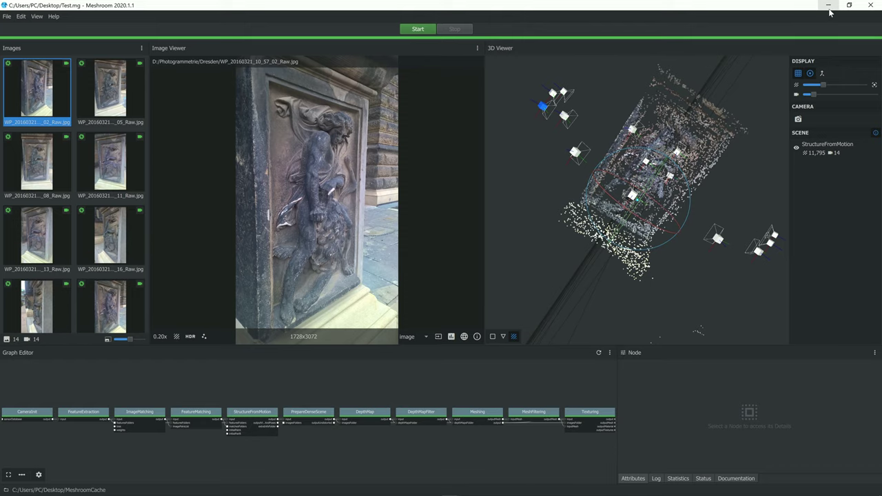
{"action": "left_click", "coordinate": [829, 11]}
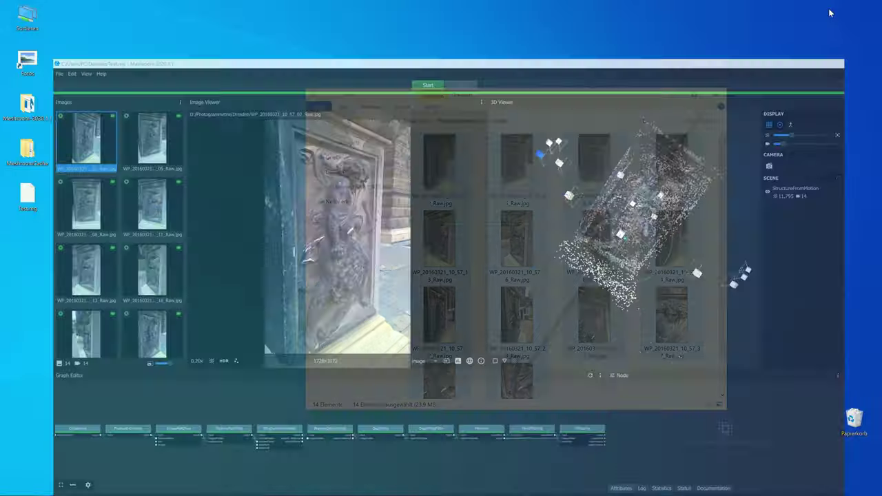
Browse MeshroomCache\Texturing to the subfolder holding texturedMesh.obj and texture_1001.png
{"action": "left_click", "coordinate": [717, 93]}
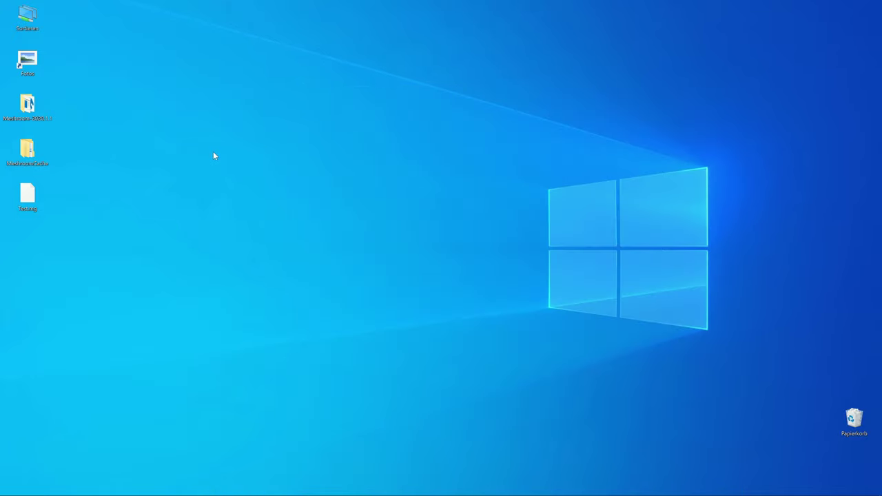
{"action": "double_click", "coordinate": [26, 155]}
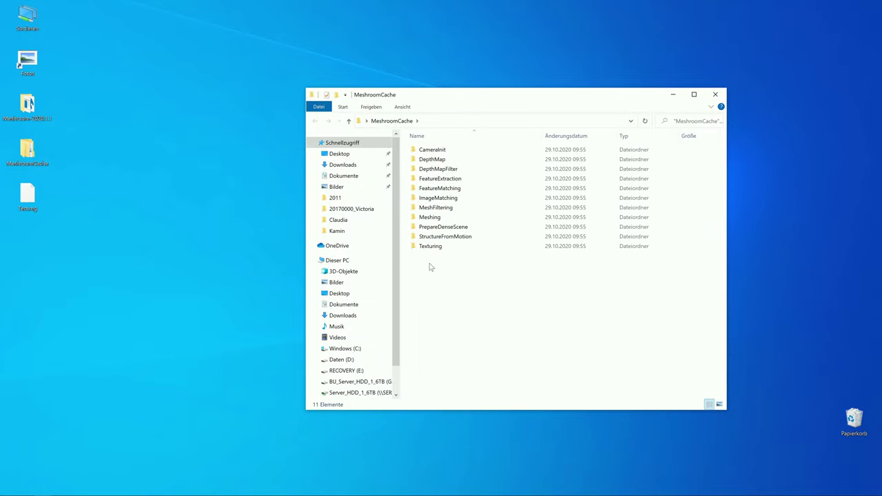
{"action": "double_click", "coordinate": [426, 249]}
{"action": "double_click", "coordinate": [464, 153]}
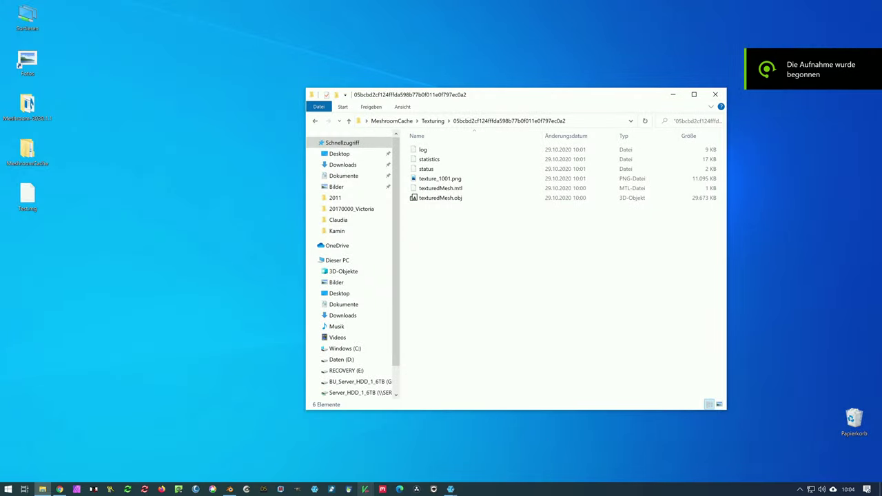
{"action": "mouse_move", "coordinate": [60, 489]}
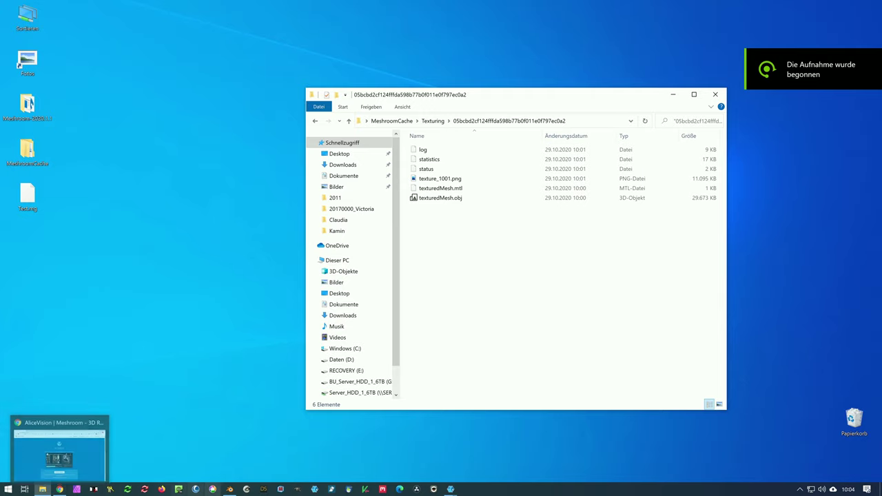
{"action": "left_click", "coordinate": [229, 488]}
Dismiss the splash screen and delete the default cube, camera and light
{"action": "left_click", "coordinate": [301, 235]}
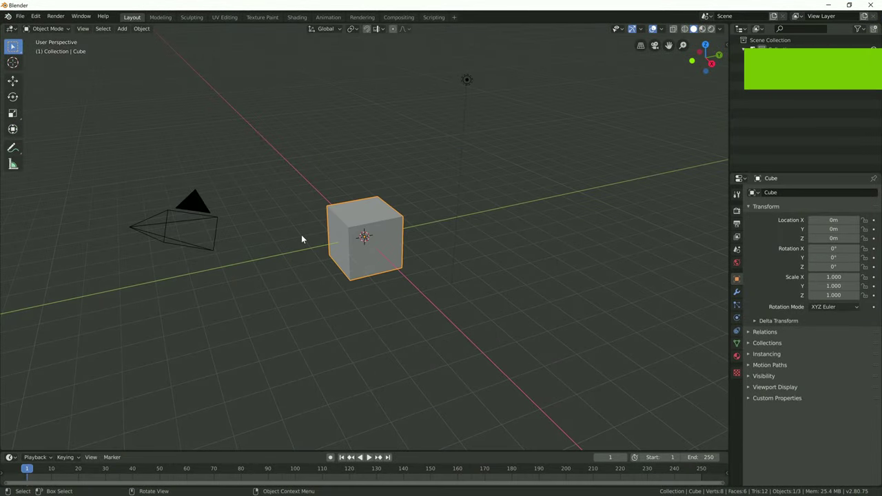
{"action": "key", "text": "ctrl+a"}
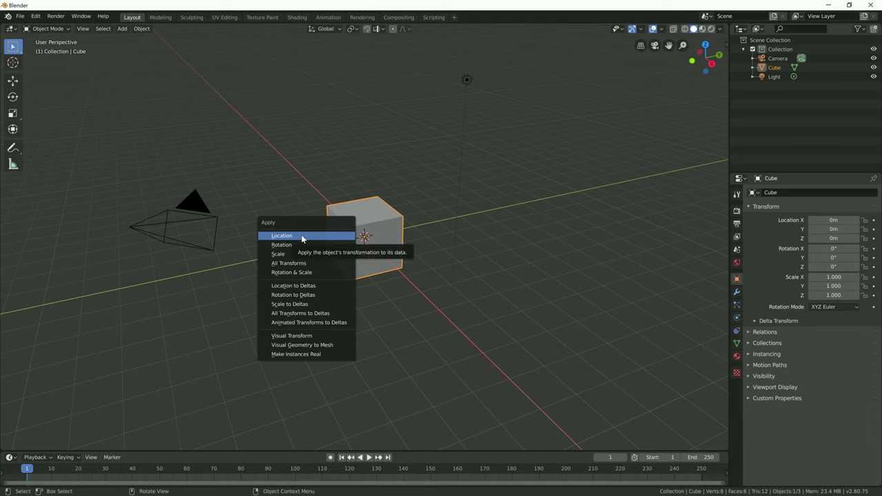
{"action": "key", "text": "Escape"}
{"action": "key", "text": "a"}
{"action": "key", "text": "Delete"}
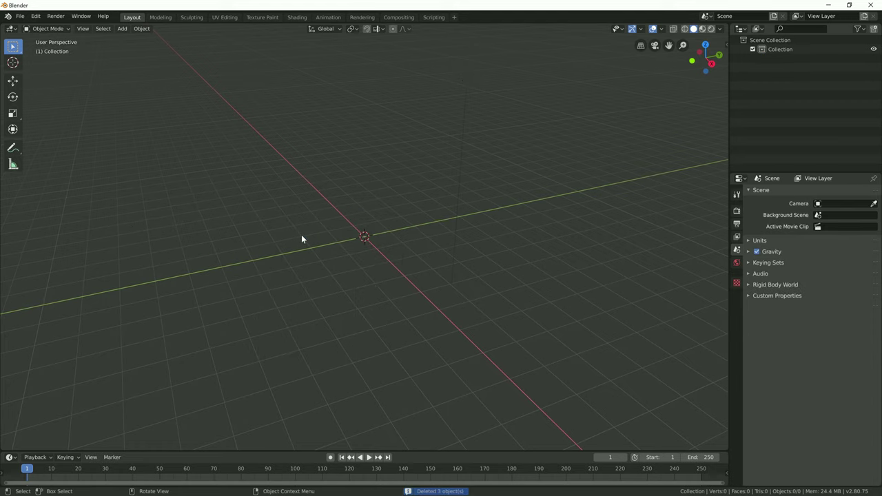
Import texturedMesh.obj from Desktop\MeshroomCache\Texturing as a Wavefront OBJ
{"action": "left_click", "coordinate": [22, 17]}
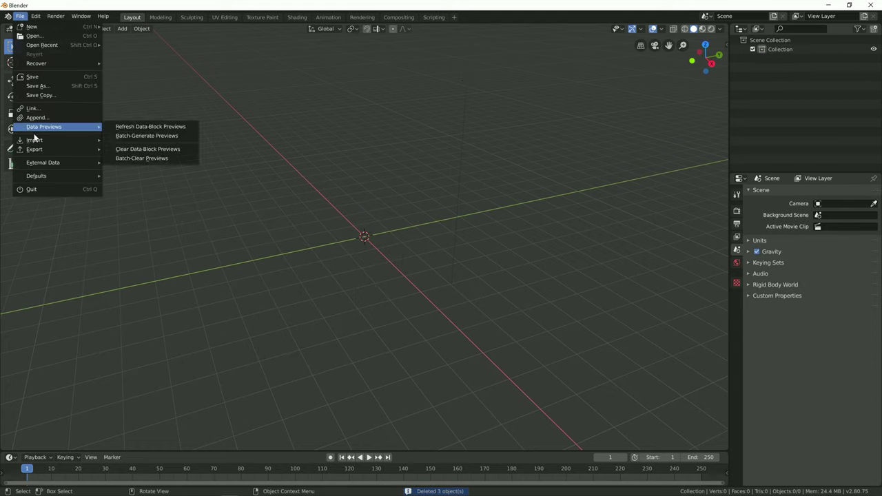
{"action": "mouse_move", "coordinate": [34, 140]}
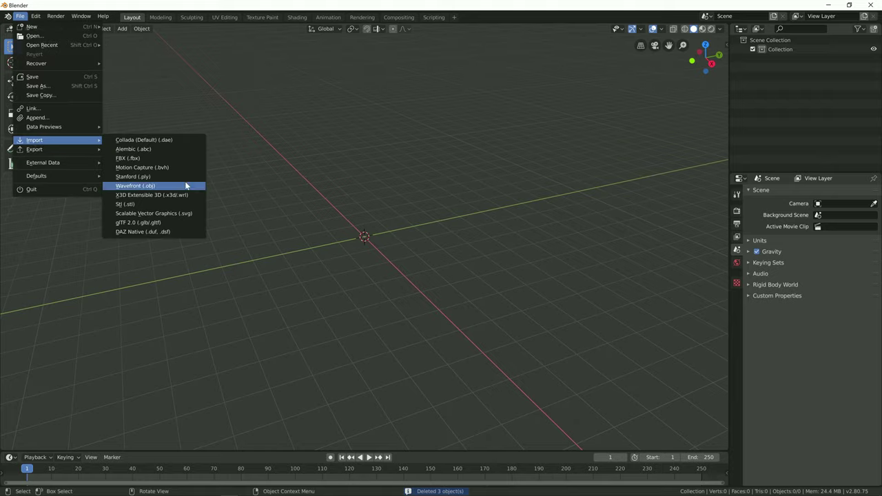
{"action": "left_click", "coordinate": [186, 185]}
{"action": "left_click", "coordinate": [38, 140]}
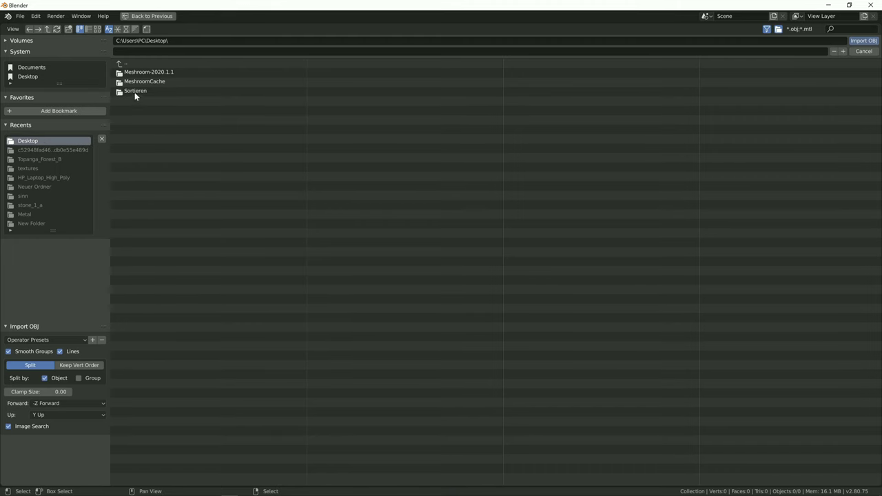
{"action": "left_click", "coordinate": [138, 82]}
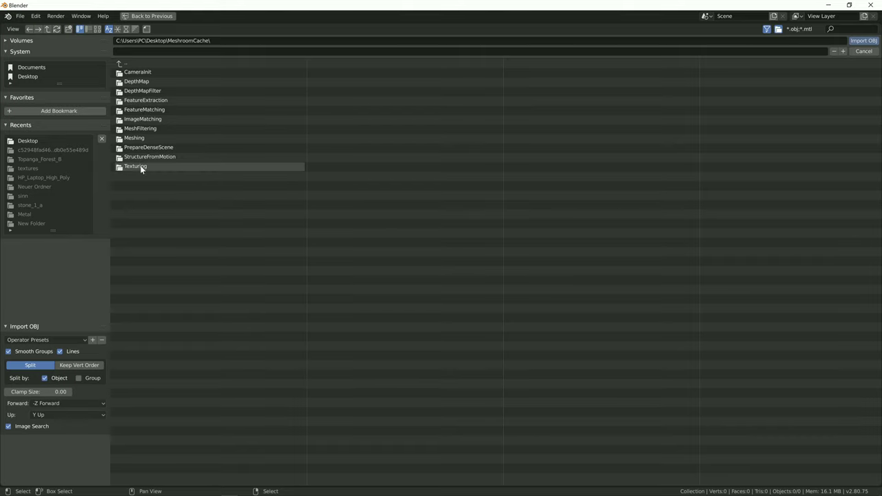
{"action": "left_click", "coordinate": [140, 166]}
{"action": "left_click", "coordinate": [150, 74]}
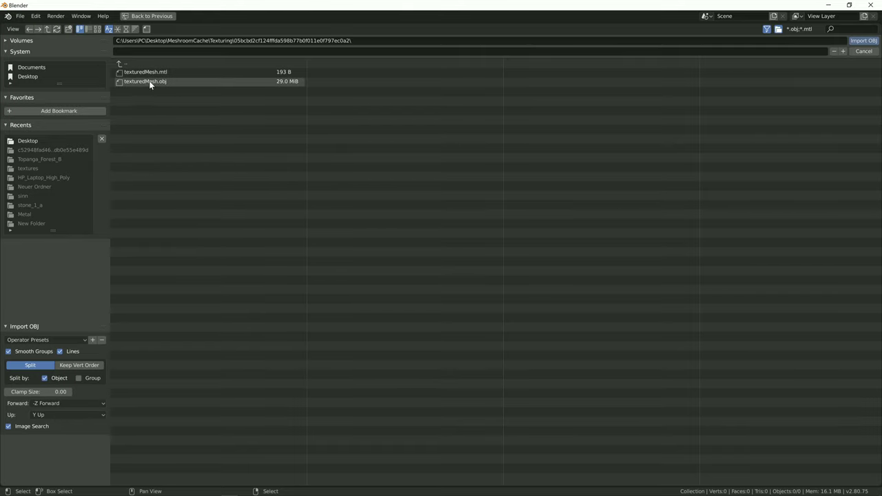
{"action": "left_click", "coordinate": [149, 81]}
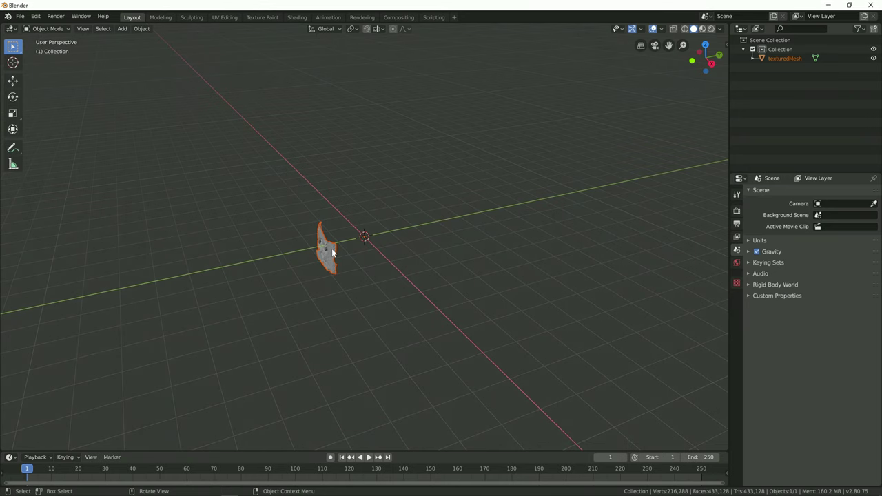
Scale the relief up to 2.4867 and apply Set Origin > Geometry to Origin
{"action": "key", "text": "s"}
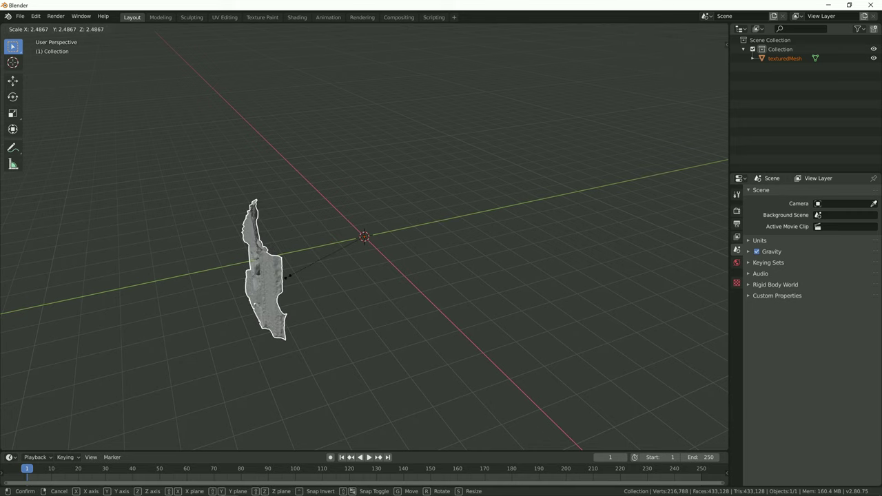
{"action": "left_click", "coordinate": [288, 278]}
{"action": "left_click", "coordinate": [142, 30]}
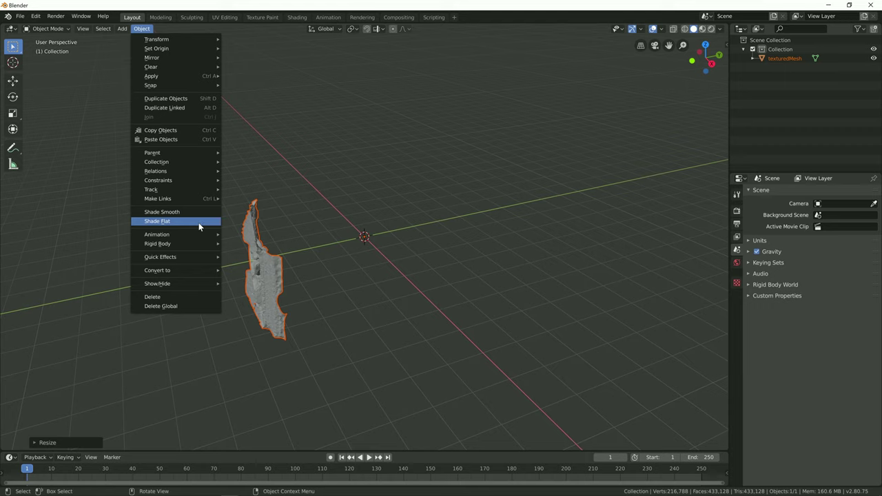
{"action": "mouse_move", "coordinate": [156, 48]}
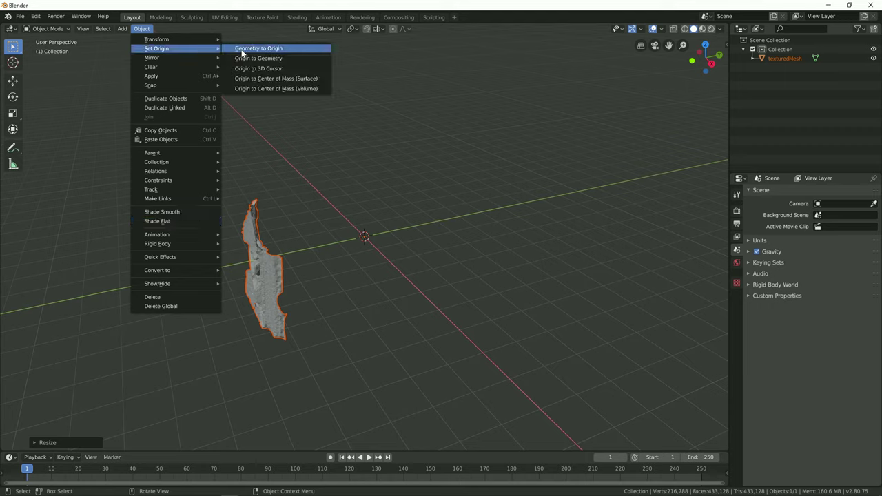
{"action": "left_click", "coordinate": [241, 49]}
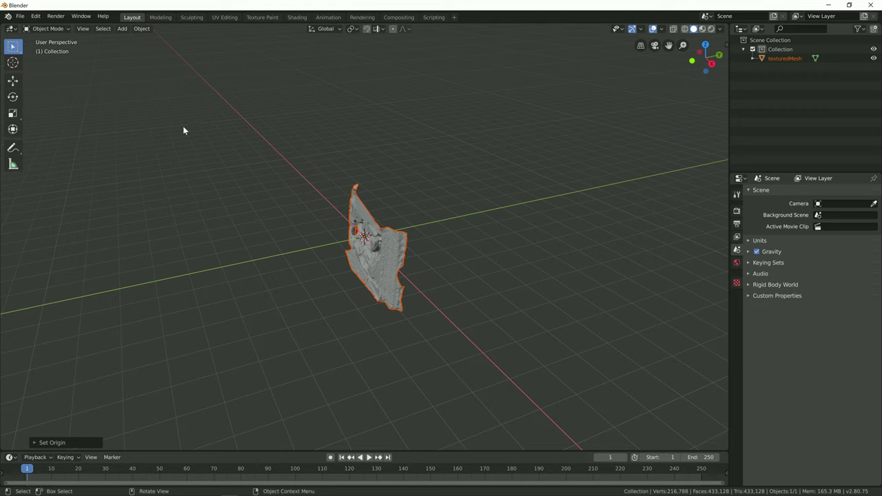
Rotate the relief around X, then Y, so the carved panel stands upright
{"action": "left_click", "coordinate": [16, 98]}
{"action": "key", "text": "r"}
{"action": "key", "text": "x"}
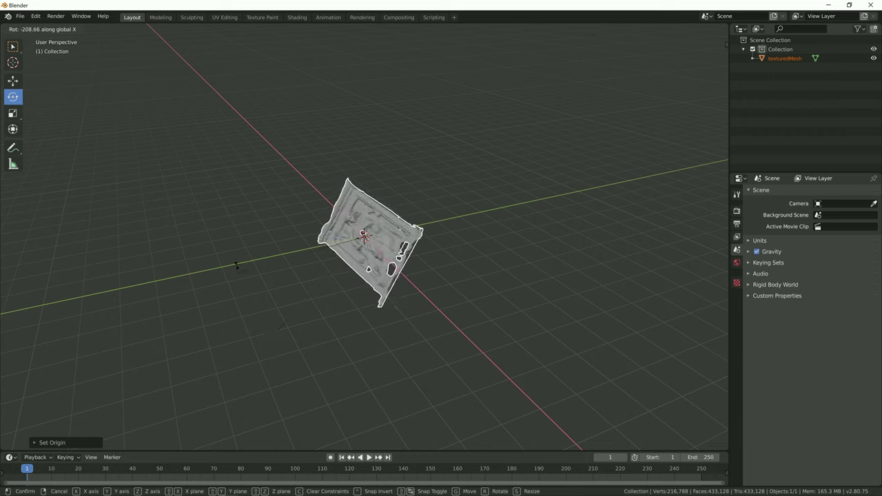
{"action": "left_click", "coordinate": [284, 154]}
{"action": "key", "text": "r"}
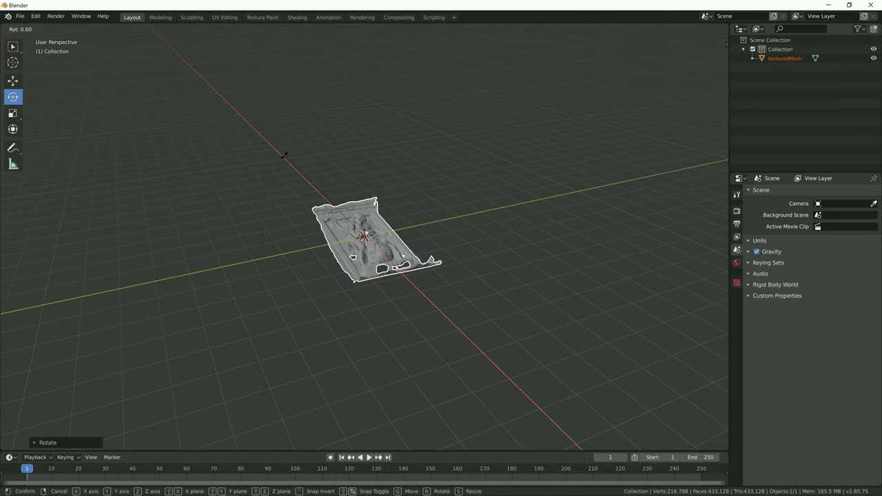
{"action": "key", "text": "z"}
{"action": "key", "text": "y"}
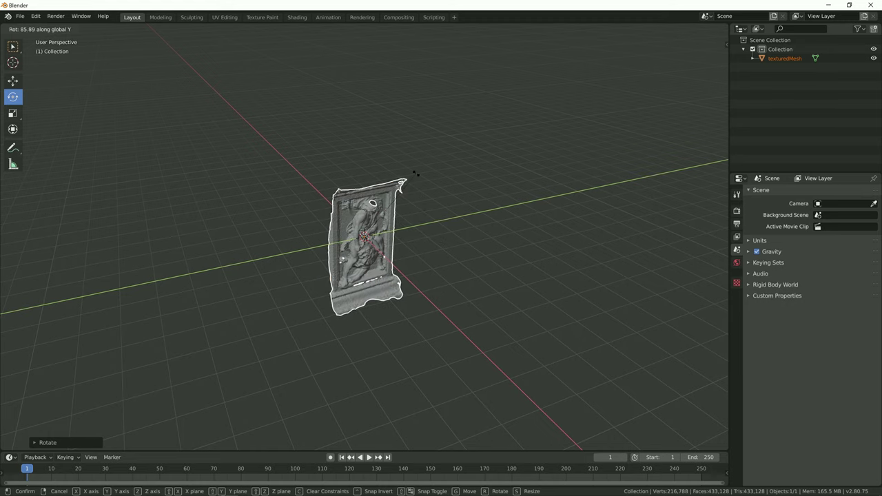
{"action": "left_click", "coordinate": [413, 174]}
{"action": "scroll", "coordinate": [428, 253], "scroll_direction": "up", "scroll_amount": 3}
{"action": "scroll", "coordinate": [428, 253], "scroll_direction": "up", "scroll_amount": 3}
{"action": "mouse_move", "coordinate": [431, 256]}
{"action": "middle_mouse_down"}
{"action": "mouse_move", "coordinate": [445, 257]}
{"action": "mouse_move", "coordinate": [419, 248]}
{"action": "mouse_move", "coordinate": [429, 241]}
{"action": "mouse_move", "coordinate": [446, 248]}
{"action": "middle_mouse_up"}
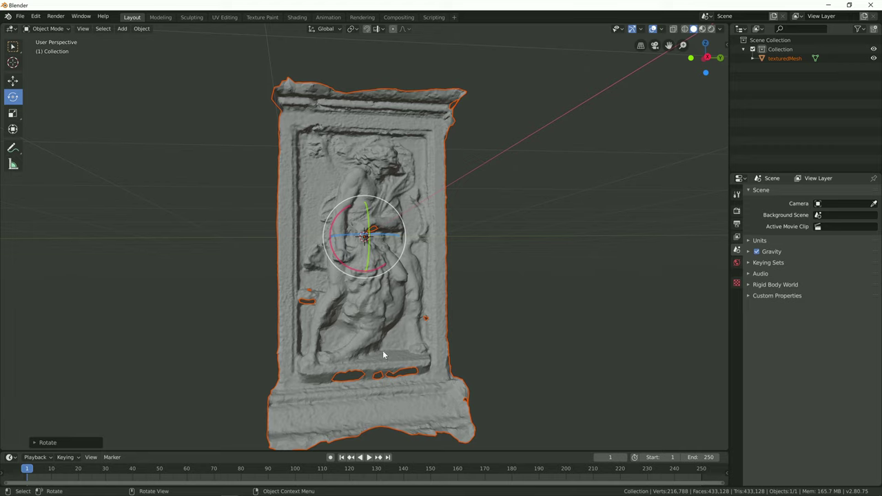
Switch the viewport to Material Preview to show the relief's photographic texture
{"action": "mouse_move", "coordinate": [369, 284]}
{"action": "middle_mouse_down"}
{"action": "mouse_move", "coordinate": [373, 296]}
{"action": "mouse_move", "coordinate": [398, 277]}
{"action": "middle_mouse_up"}
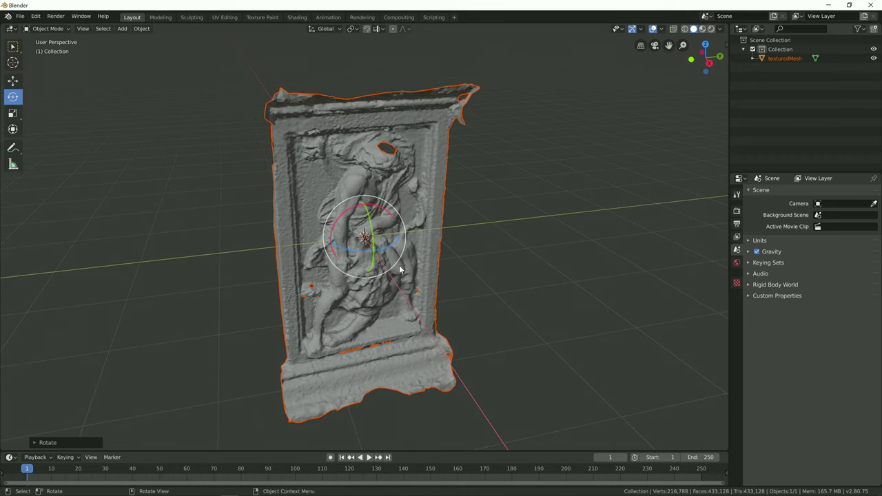
{"action": "middle_click_drag", "start_coordinate": [446, 231], "coordinate": [441, 225]}
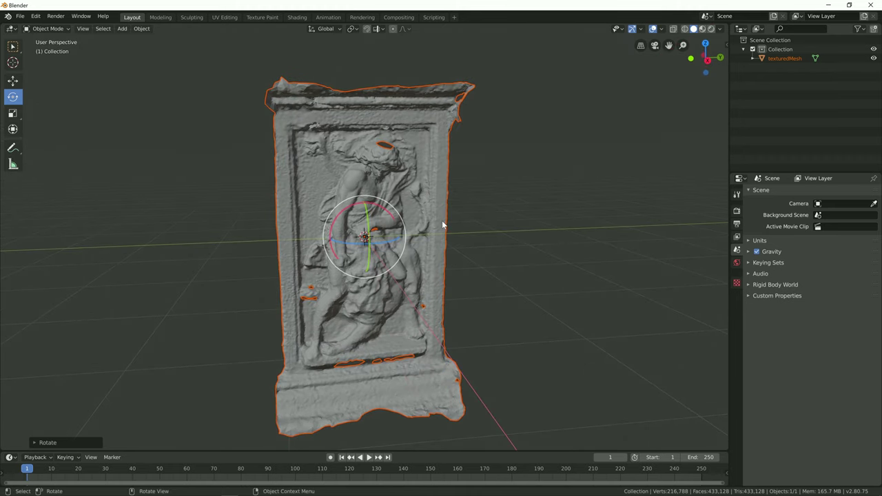
{"action": "key", "text": "z"}
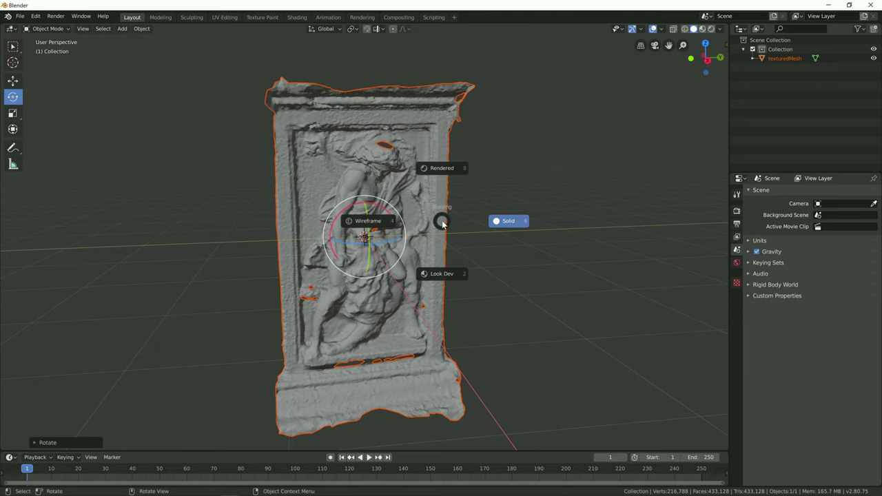
{"action": "key", "text": "2"}
Zoom in and orbit around the textured relief to inspect it from several angles
{"action": "mouse_move", "coordinate": [464, 246]}
{"action": "middle_mouse_down"}
{"action": "mouse_move", "coordinate": [481, 236]}
{"action": "mouse_move", "coordinate": [434, 256]}
{"action": "mouse_move", "coordinate": [470, 244]}
{"action": "middle_mouse_up"}
{"action": "scroll", "coordinate": [479, 242], "scroll_direction": "up", "scroll_amount": 2}
{"action": "scroll", "coordinate": [480, 242], "scroll_direction": "up", "scroll_amount": 2}
{"action": "scroll", "coordinate": [478, 243], "scroll_direction": "up", "scroll_amount": 2}
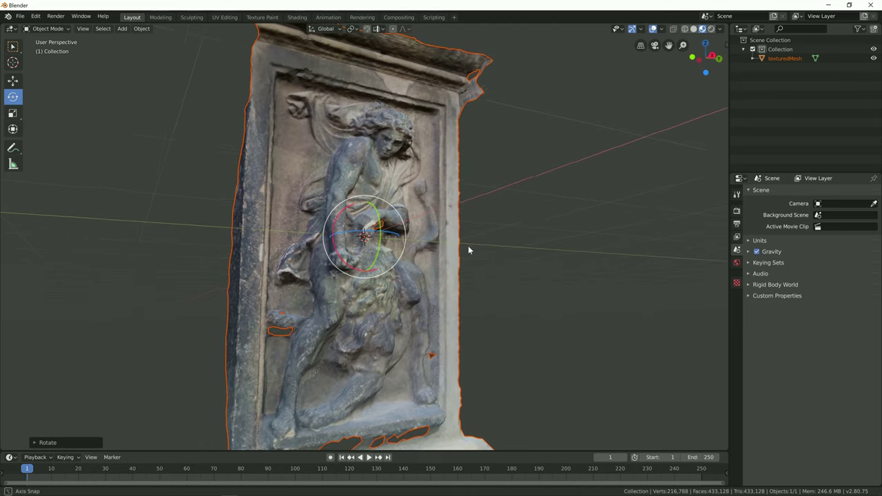
{"action": "middle_click_drag", "start_coordinate": [469, 246], "coordinate": [468, 249]}
{"action": "scroll", "coordinate": [468, 249], "scroll_direction": "down", "scroll_amount": 2}
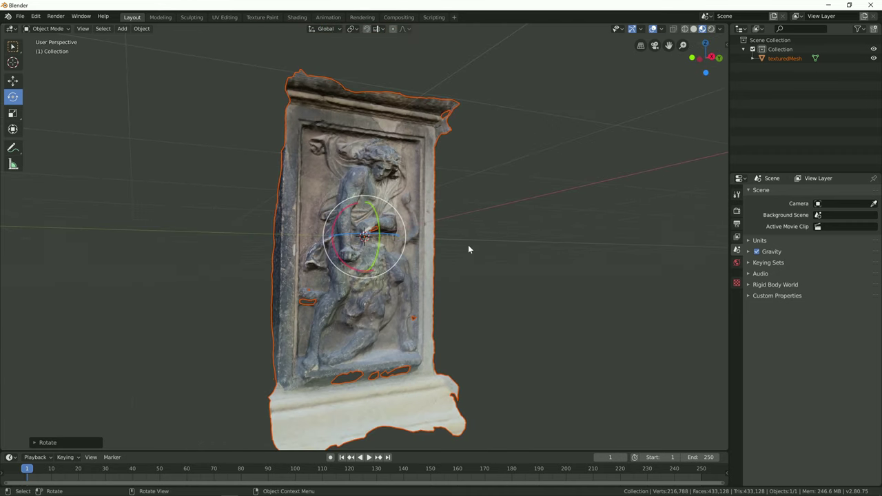
{"action": "mouse_move", "coordinate": [424, 275]}
{"action": "middle_mouse_down"}
{"action": "mouse_move", "coordinate": [420, 301]}
{"action": "mouse_move", "coordinate": [413, 283]}
{"action": "middle_mouse_up"}
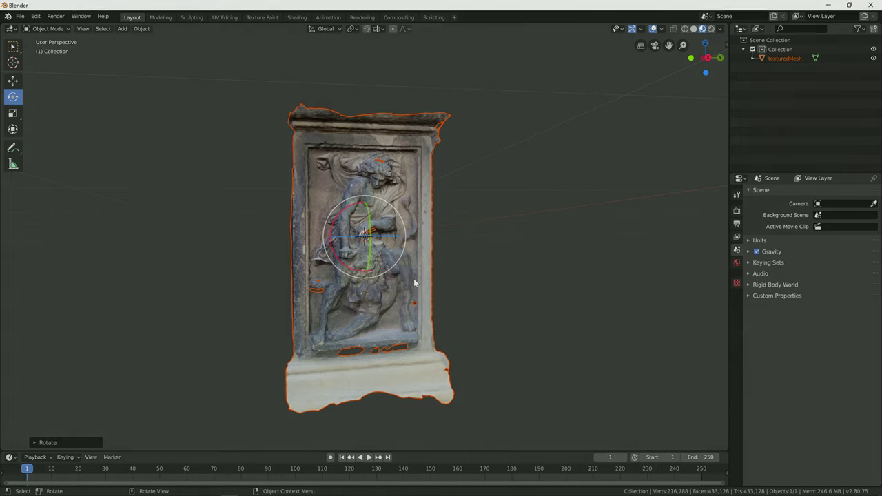
{"action": "key", "text": "y"}
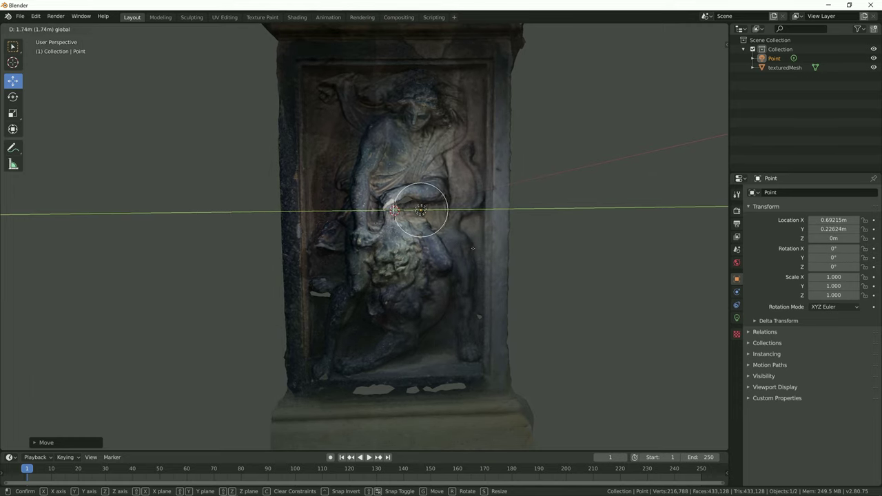
Settle the Point light at Y 0.69623 m and split the viewport into two side-by-side 3D views
{"action": "left_click", "coordinate": [509, 252]}
{"action": "scroll", "coordinate": [468, 258], "scroll_direction": "up", "scroll_amount": 2}
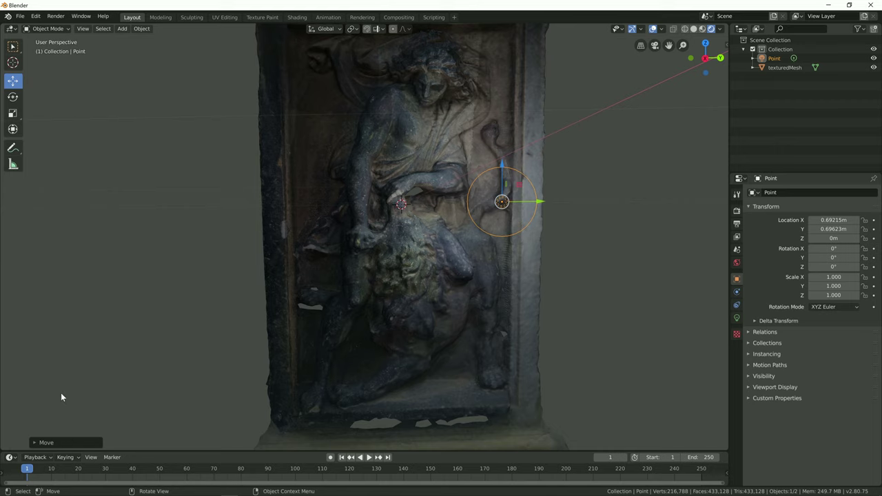
{"action": "left_click_drag", "start_coordinate": [2, 447], "coordinate": [343, 441]}
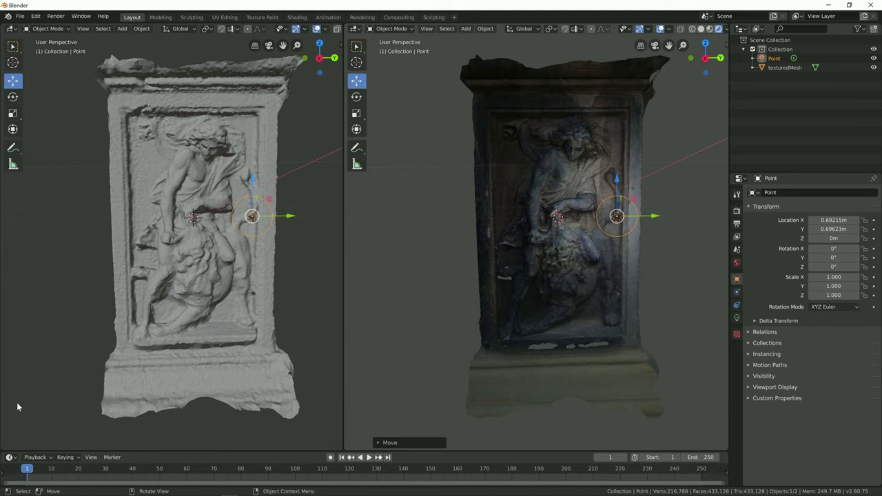
Turn the left view into a Shader Editor showing the texturedMesh material nodes
{"action": "left_click", "coordinate": [11, 30]}
{"action": "left_click", "coordinate": [38, 111]}
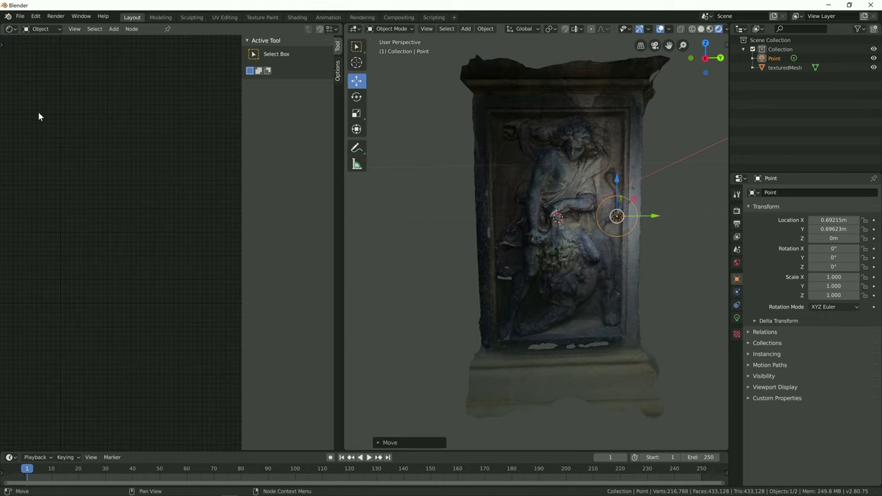
{"action": "left_click", "coordinate": [509, 196]}
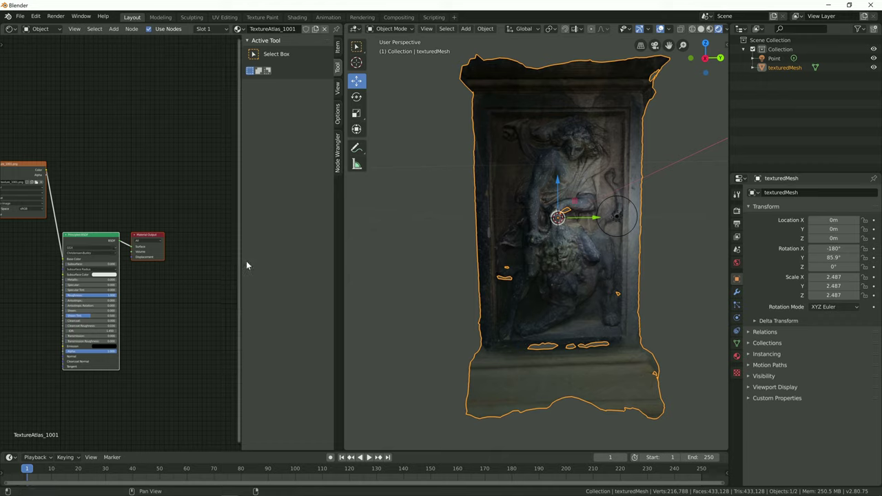
{"action": "left_click", "coordinate": [224, 265]}
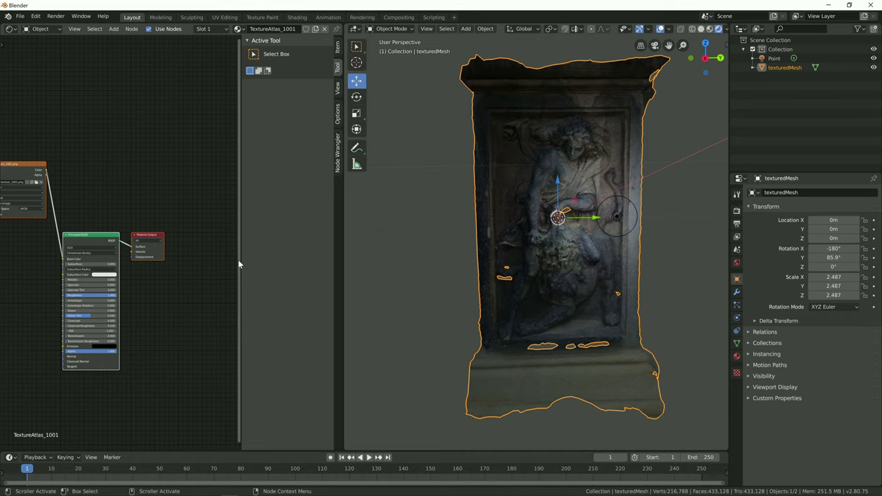
{"action": "left_click_drag", "start_coordinate": [242, 263], "coordinate": [321, 266]}
Frame the image texture and Principled BSDF nodes in the Shader Editor
{"action": "scroll", "coordinate": [148, 206], "scroll_direction": "up", "scroll_amount": 1}
{"action": "scroll", "coordinate": [148, 206], "scroll_direction": "up", "scroll_amount": 2}
{"action": "middle_click_drag", "start_coordinate": [148, 206], "coordinate": [238, 149]}
{"action": "scroll", "coordinate": [238, 150], "scroll_direction": "down", "scroll_amount": 2}
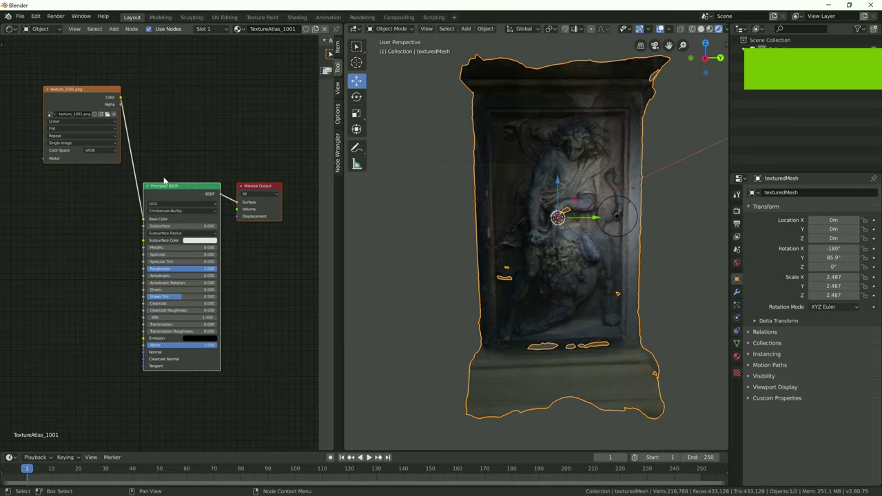
{"action": "left_click_drag", "start_coordinate": [168, 184], "coordinate": [169, 162]}
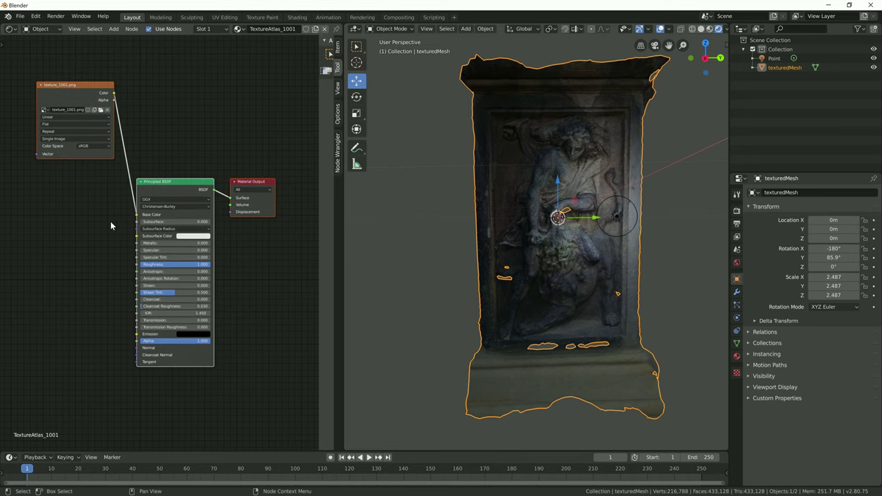
{"action": "scroll", "coordinate": [107, 221], "scroll_direction": "up", "scroll_amount": 1}
{"action": "scroll", "coordinate": [102, 221], "scroll_direction": "up", "scroll_amount": 1}
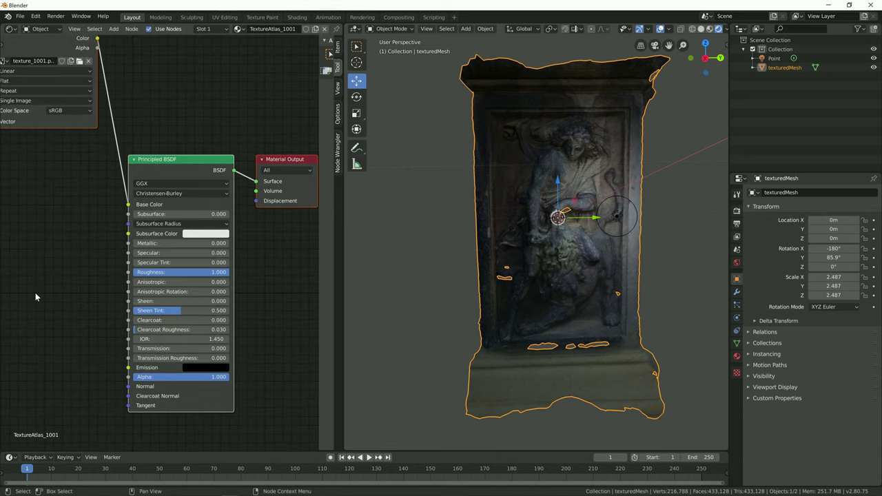
Set the Principled BSDF Roughness to 0.286 and Metallic to 0.200
{"action": "mouse_move", "coordinate": [184, 272]}
{"action": "left_mouse_down"}
{"action": "mouse_move", "coordinate": [141, 272]}
{"action": "mouse_move", "coordinate": [171, 243]}
{"action": "left_mouse_up"}
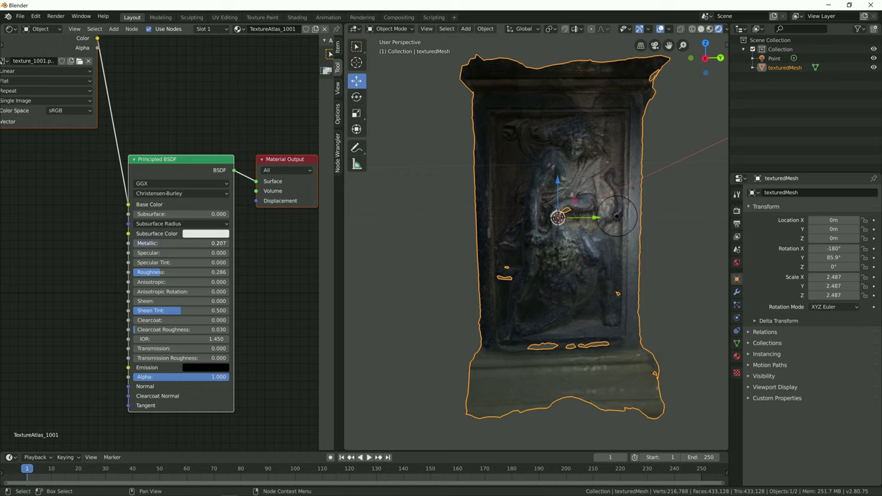
{"action": "left_click_drag", "start_coordinate": [151, 243], "coordinate": [153, 243]}
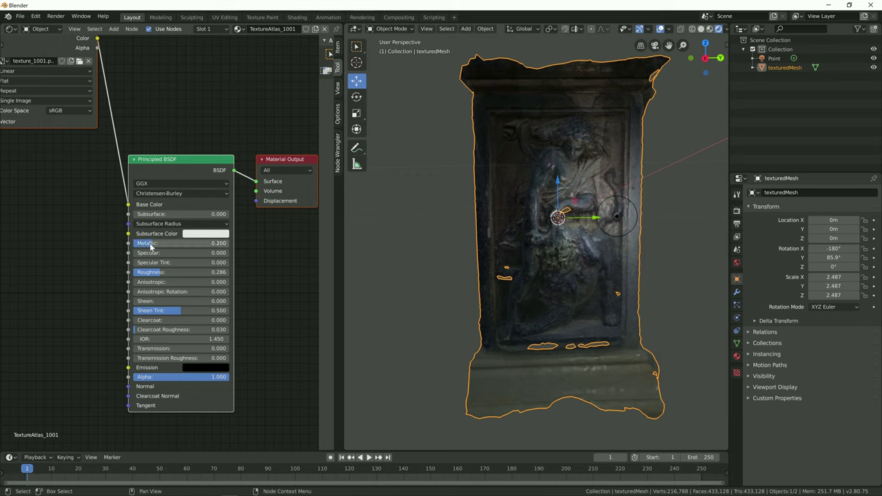
{"action": "mouse_move", "coordinate": [597, 270]}
{"action": "middle_mouse_down"}
{"action": "mouse_move", "coordinate": [588, 267]}
{"action": "mouse_move", "coordinate": [608, 239]}
{"action": "middle_mouse_up"}
{"action": "left_click", "coordinate": [618, 210]}
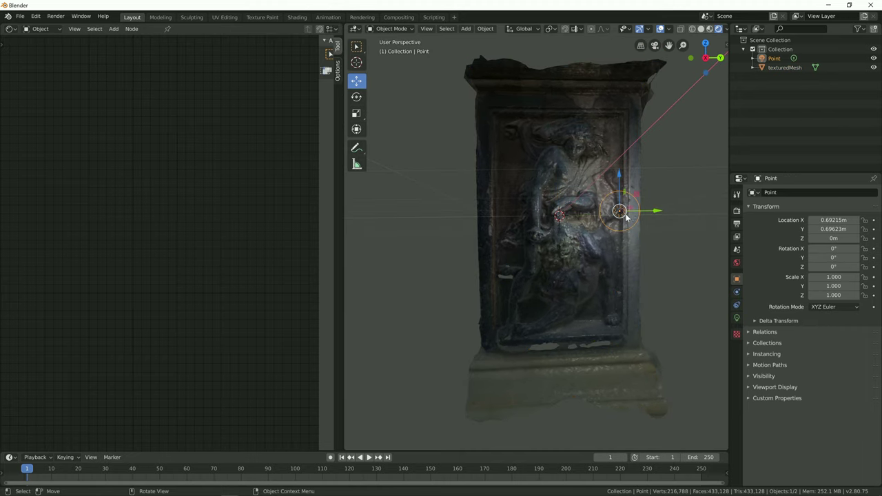
Move the Point light to Y 1.1541 m on the relief's right and view the lit relief
{"action": "left_click_drag", "start_coordinate": [653, 216], "coordinate": [510, 215]}
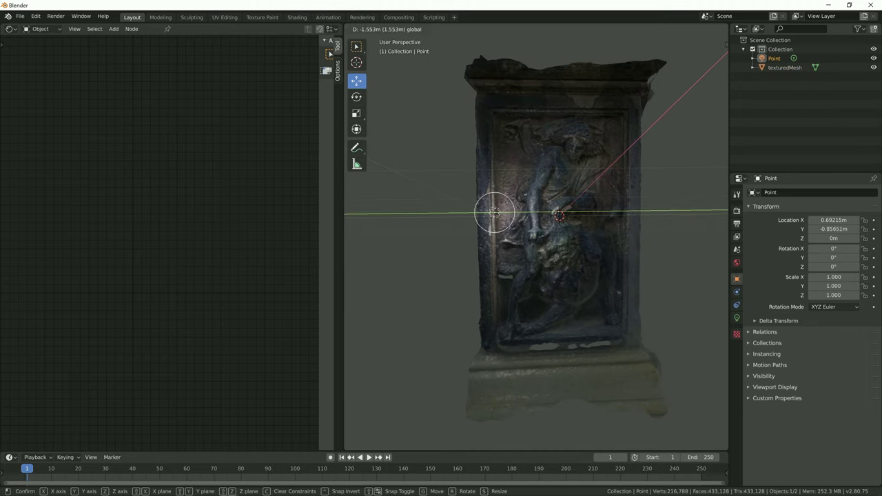
{"action": "left_click_drag", "start_coordinate": [474, 212], "coordinate": [656, 211]}
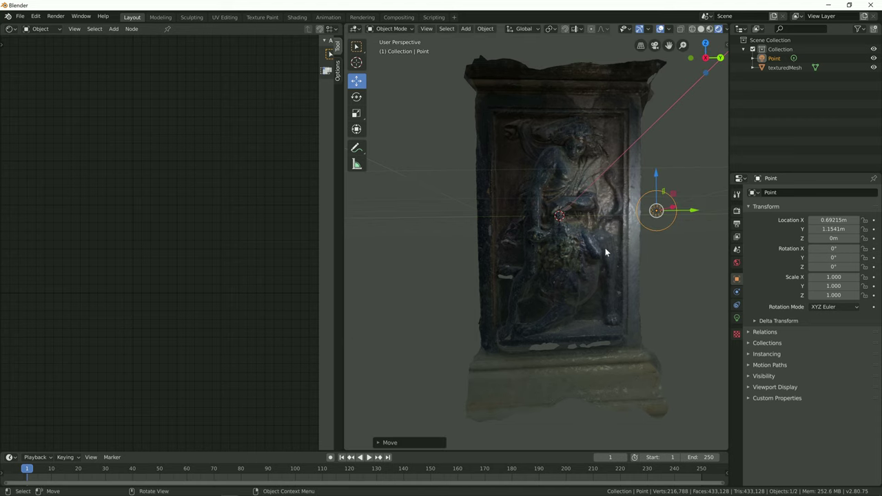
{"action": "left_click", "coordinate": [594, 261]}
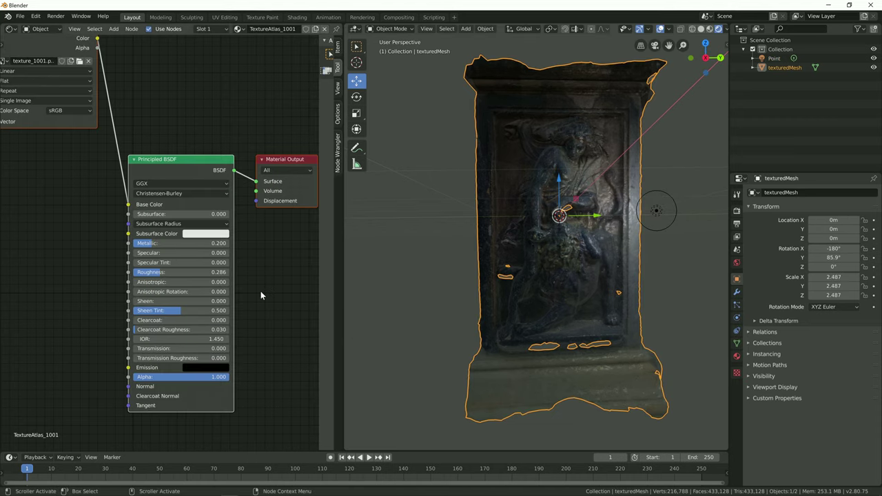
{"action": "middle_click_drag", "start_coordinate": [490, 288], "coordinate": [542, 292]}
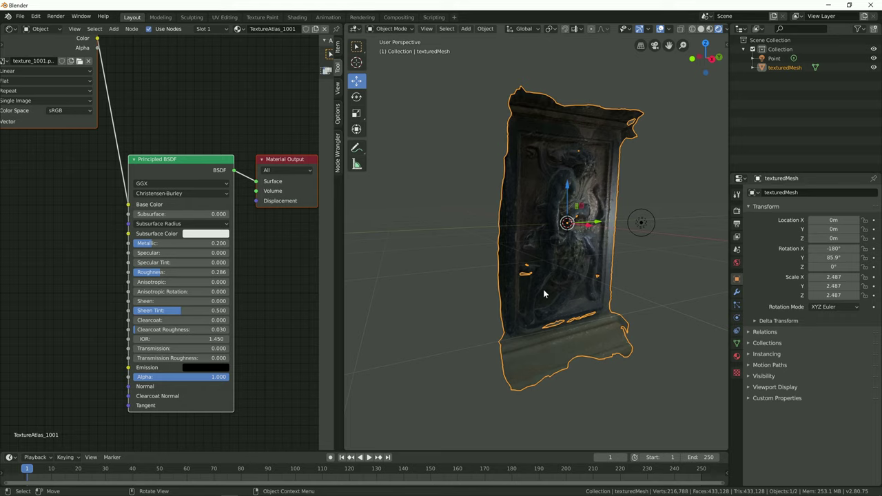
{"action": "mouse_move", "coordinate": [543, 288]}
{"action": "middle_mouse_down"}
{"action": "mouse_move", "coordinate": [554, 260]}
{"action": "mouse_move", "coordinate": [521, 255]}
{"action": "middle_mouse_up"}
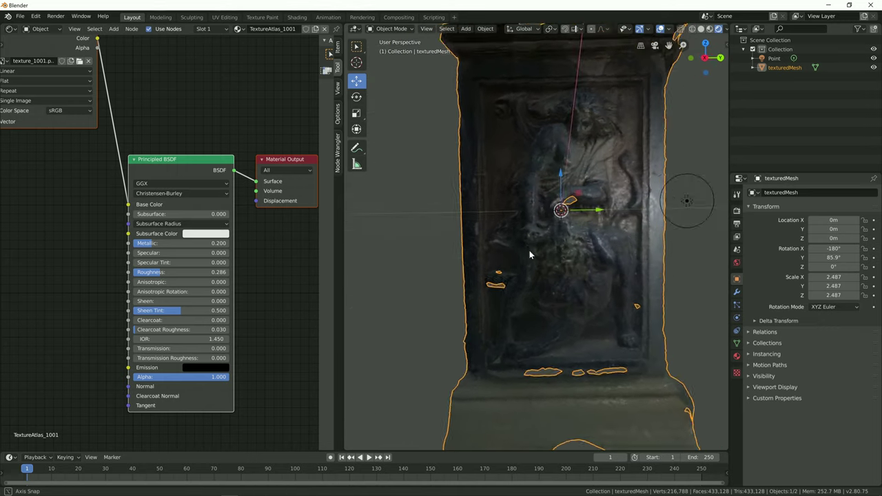